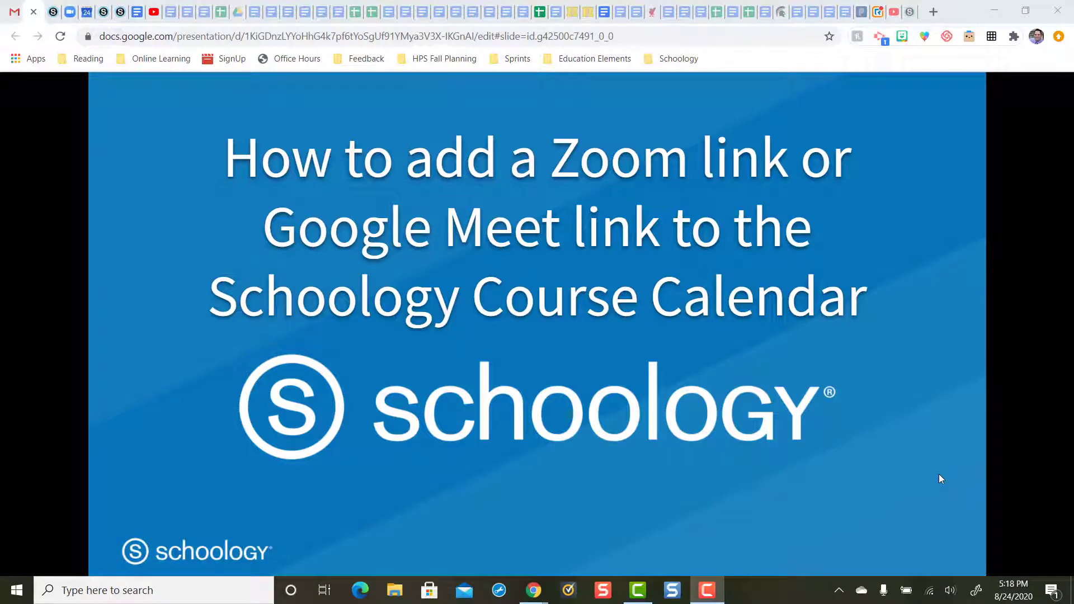
# - Switch from the Google Slides presentation to the Schoology course
pyautogui.click(55, 12)
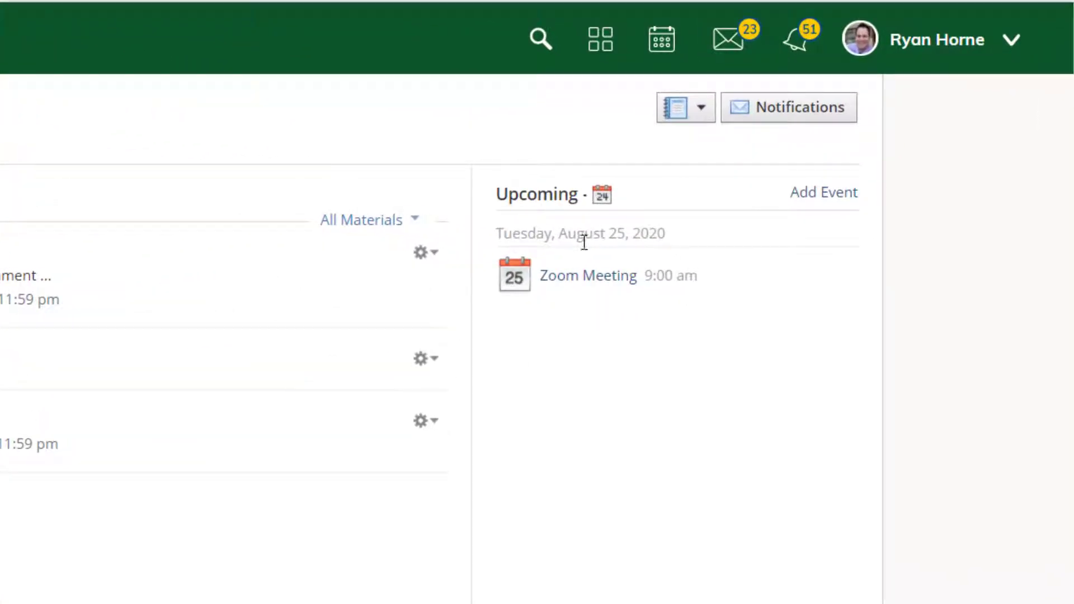
pyautogui.click(592, 277)
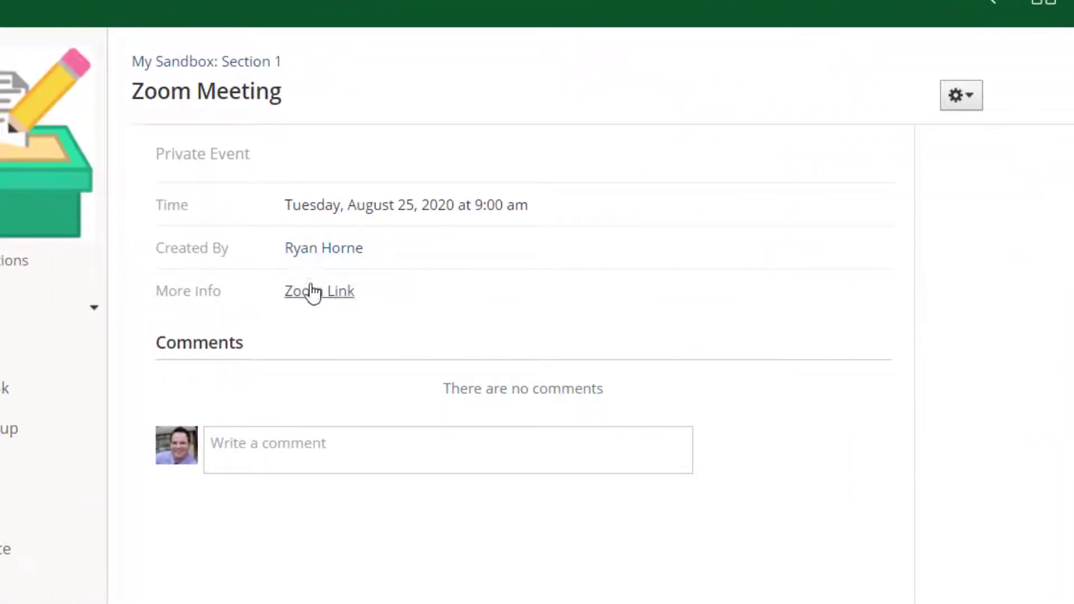
pyautogui.click(309, 291)
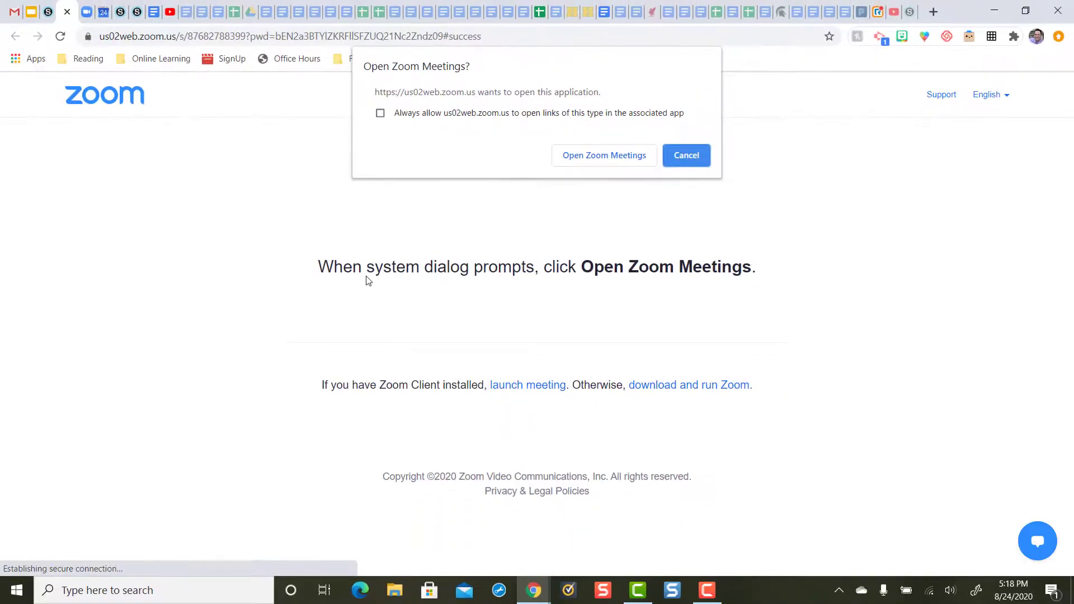
pyautogui.click(68, 12)
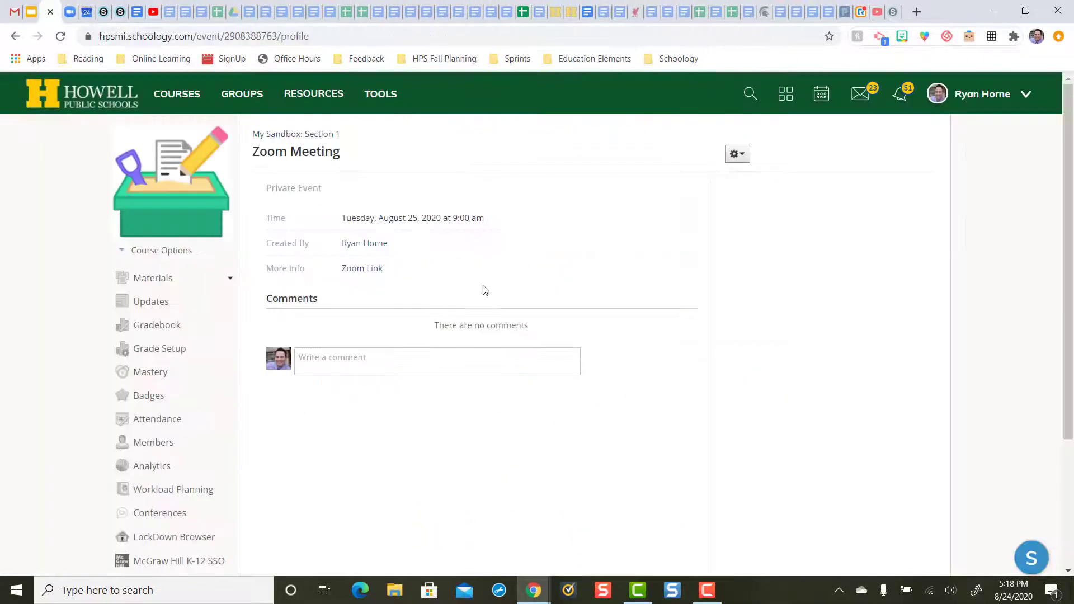
pyautogui.click(290, 134)
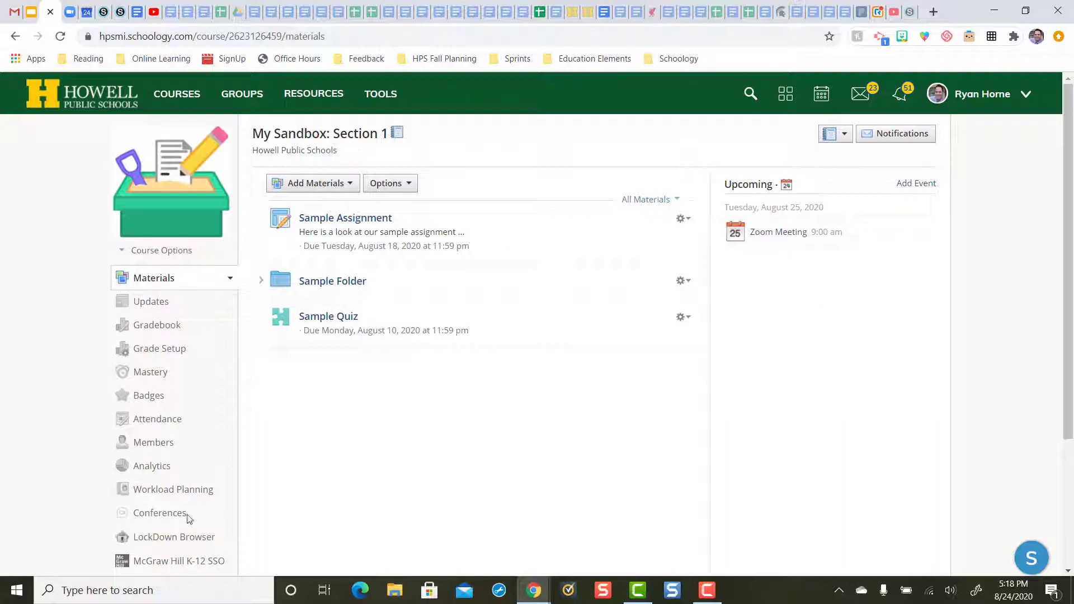
# - Copy the Sample Zoom Meeting's invite link address from the Zoom portal
pyautogui.click(70, 12)
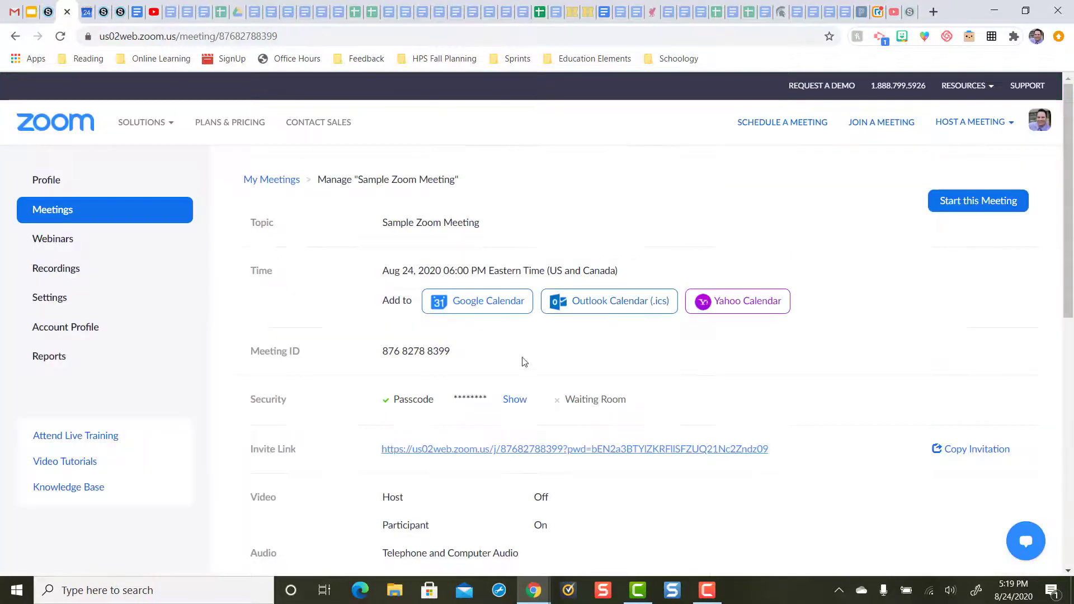
pyautogui.scroll(-1, 564, 429)
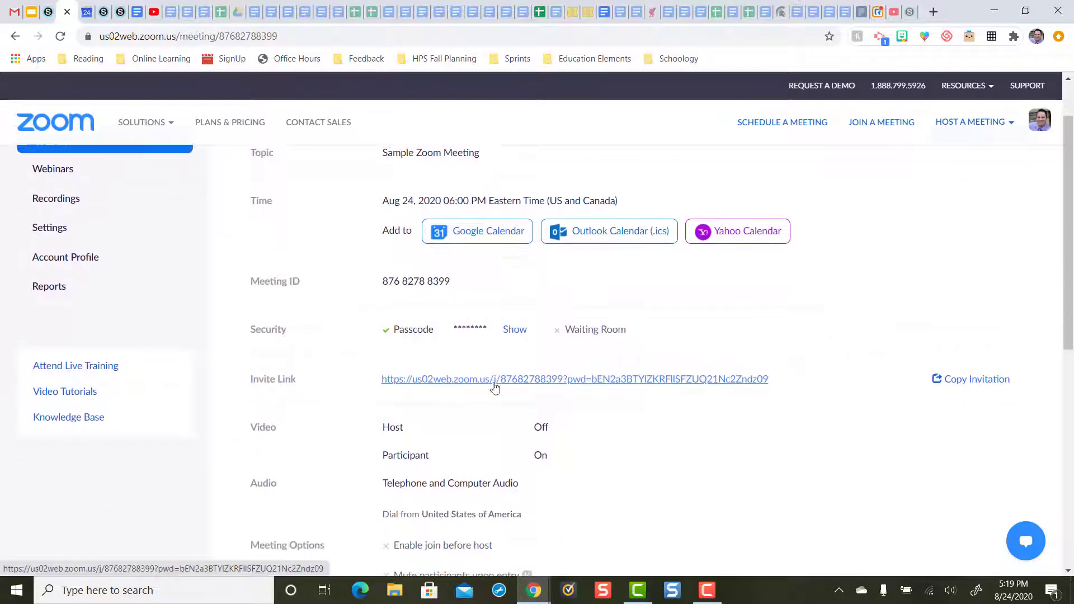
pyautogui.rightClick(560, 383)
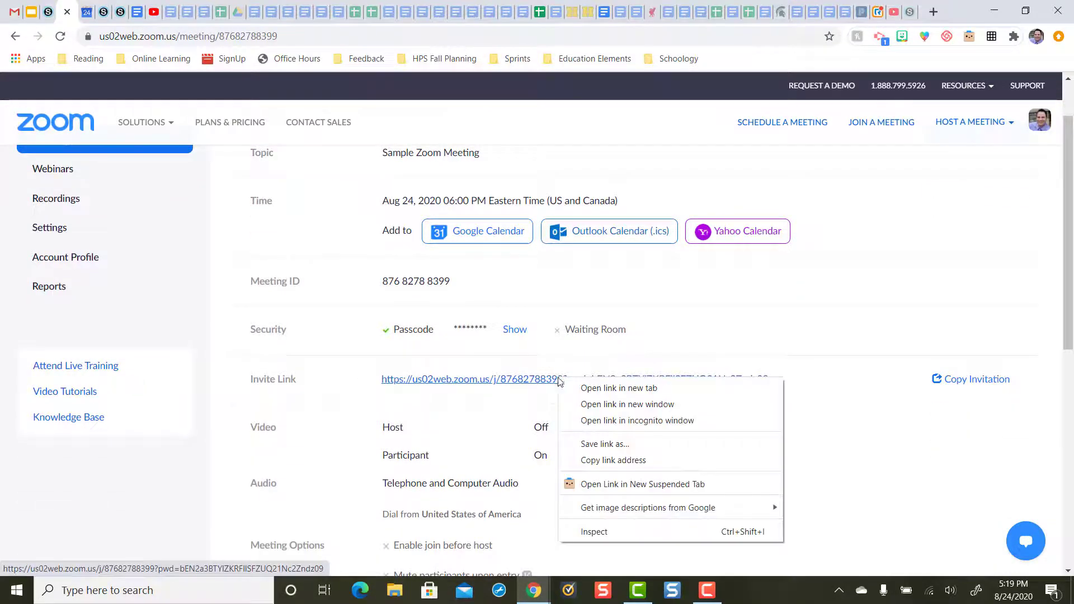
pyautogui.click(631, 468)
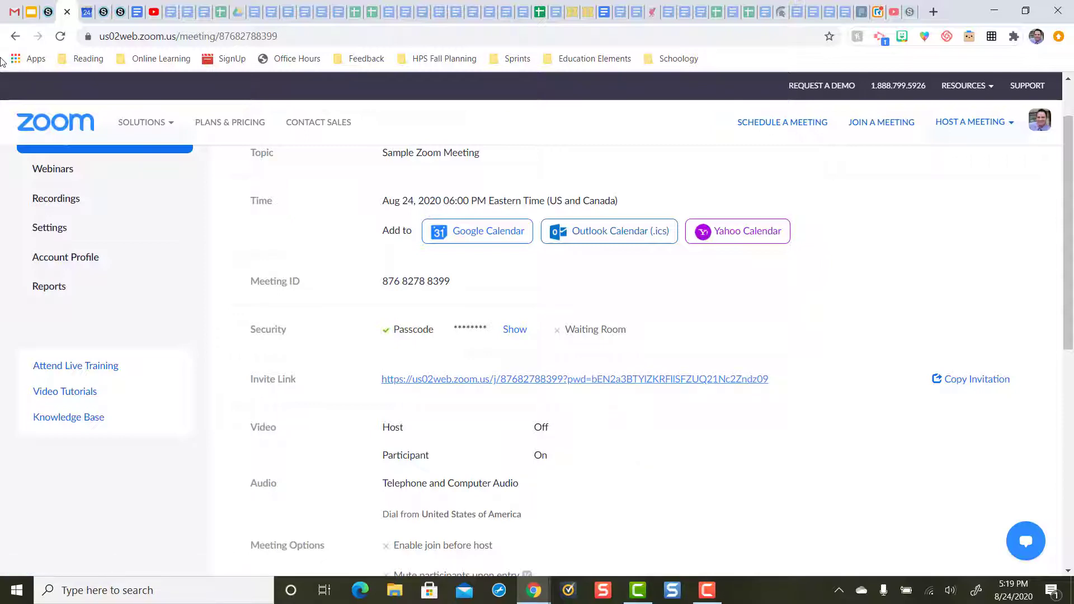
# - Start a new course event in Schoology dated August 27
pyautogui.click(46, 15)
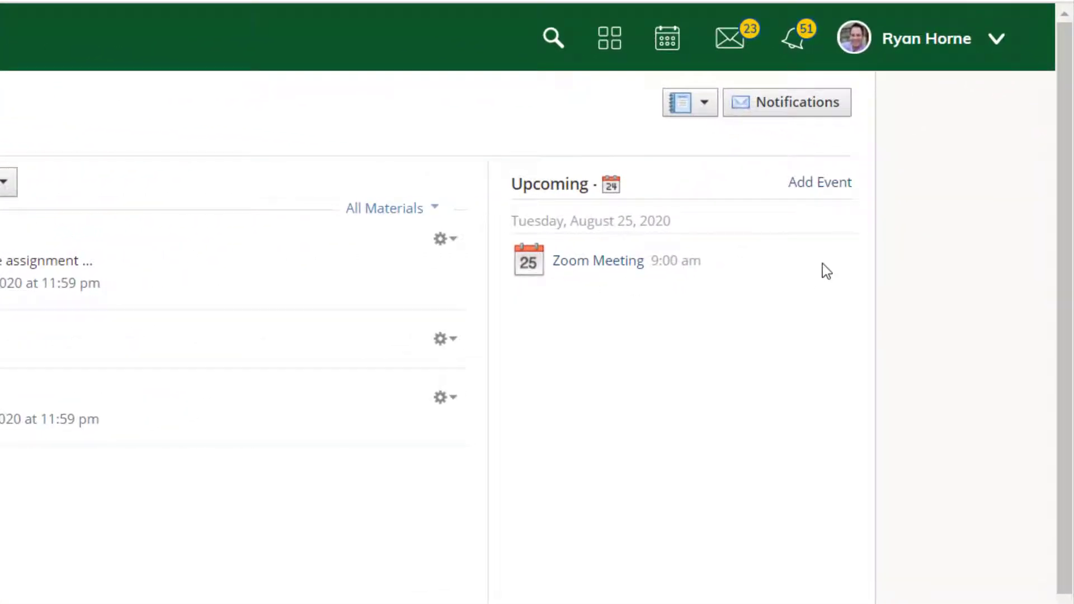
pyautogui.click(826, 189)
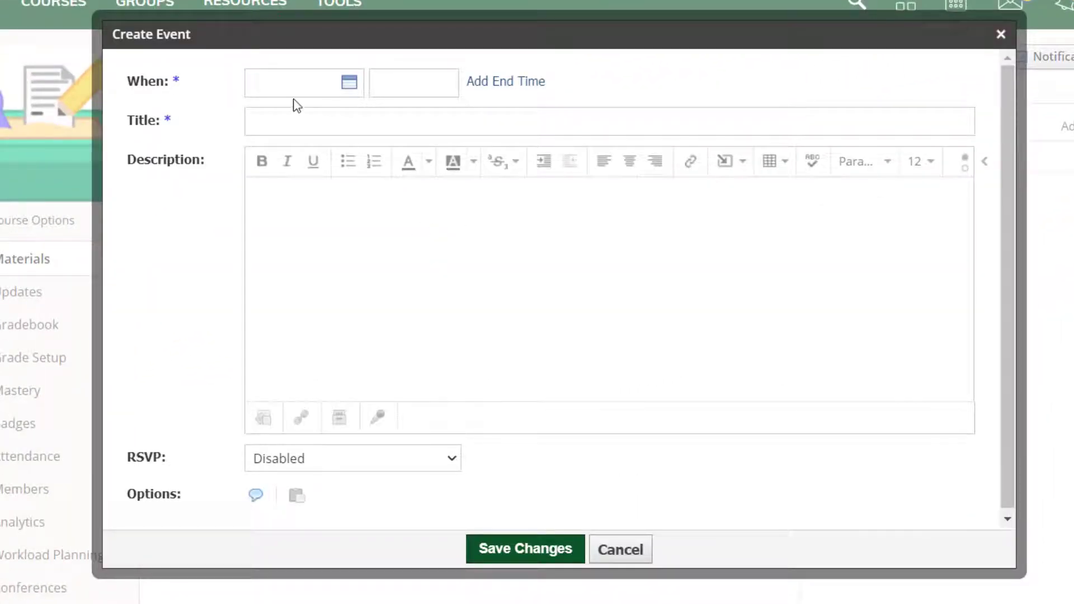
pyautogui.click(349, 86)
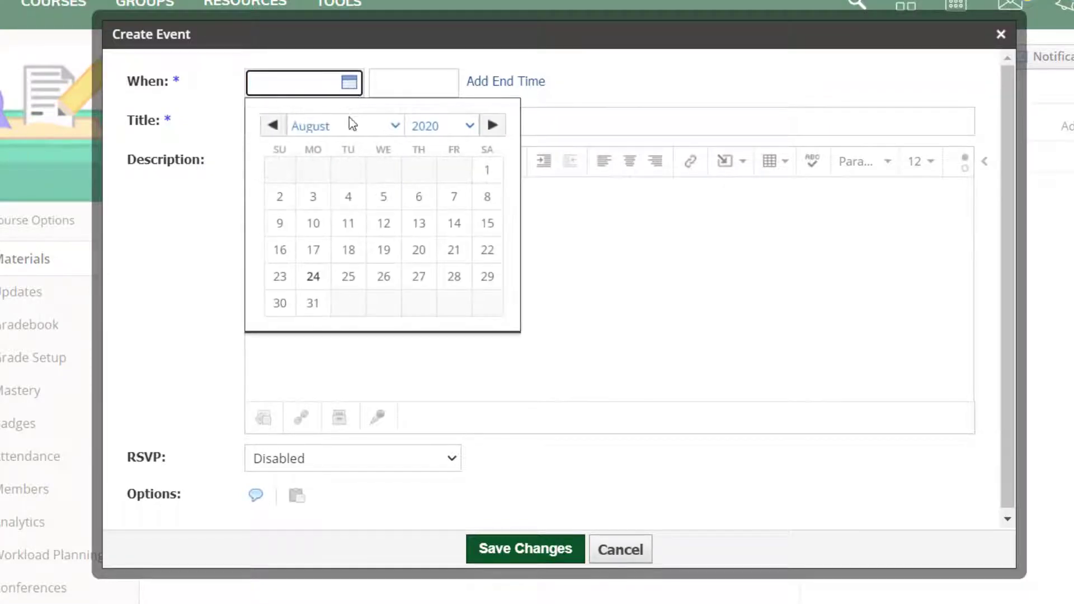
pyautogui.click(418, 278)
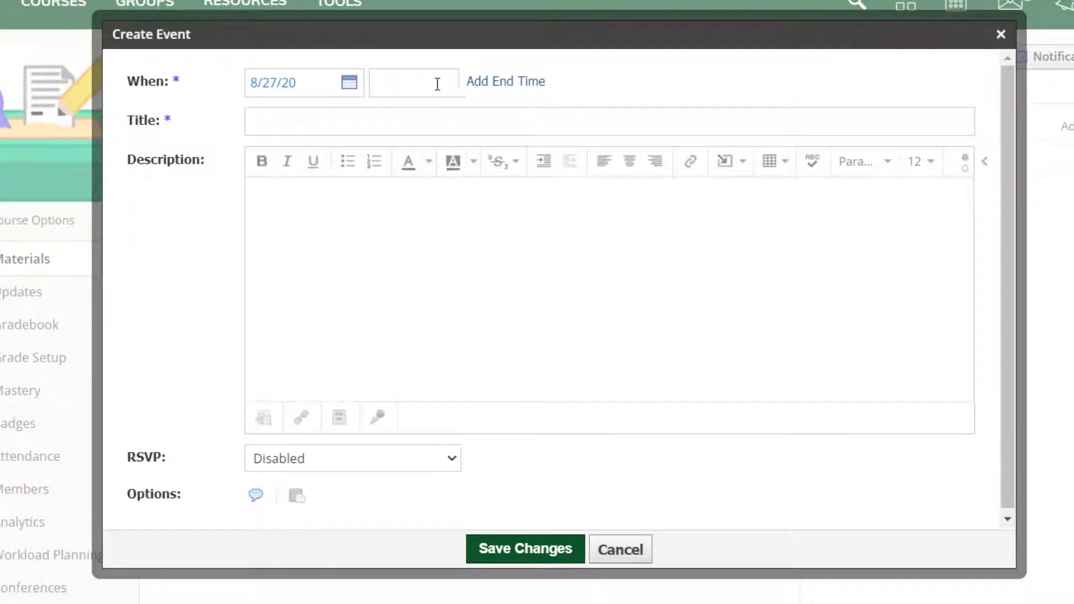
# - Set the start time to 11:00 AM, trying and then dropping an end time
pyautogui.click(408, 87)
pyautogui.write('11:00AM')
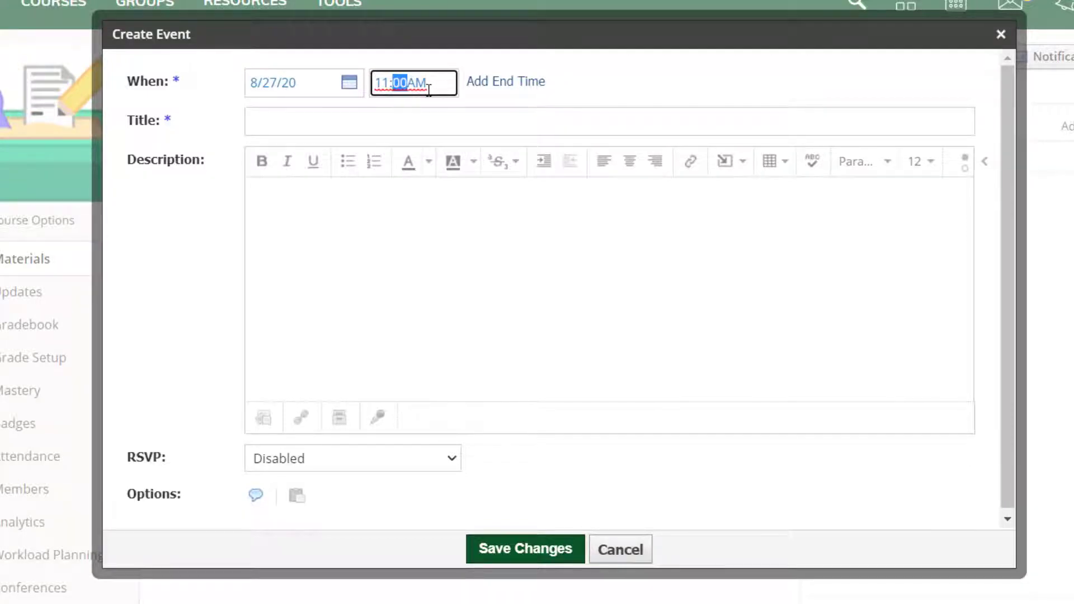
pyautogui.click(495, 89)
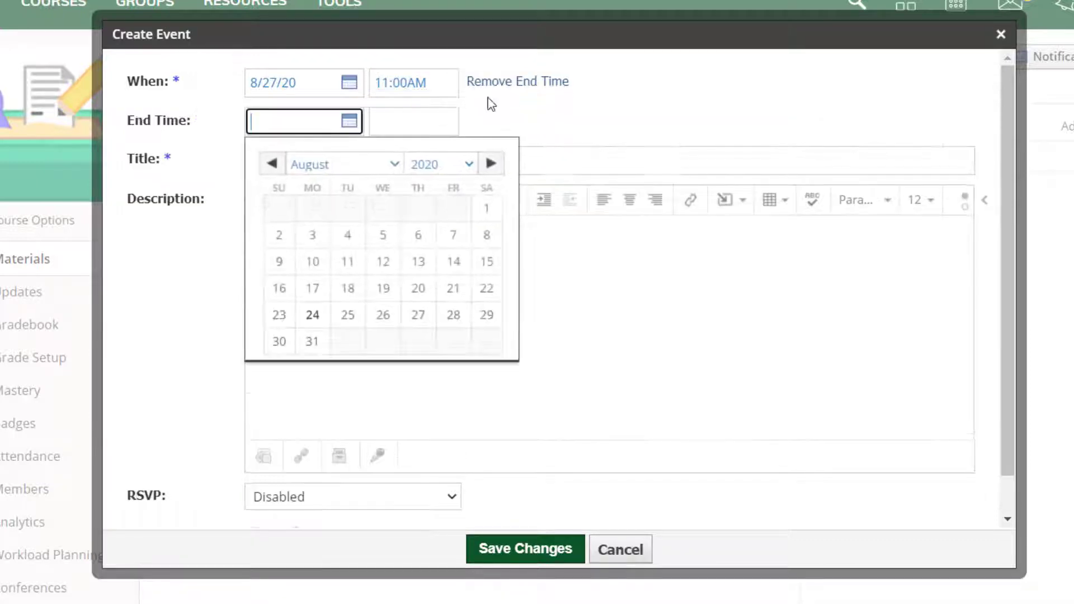
pyautogui.click(533, 83)
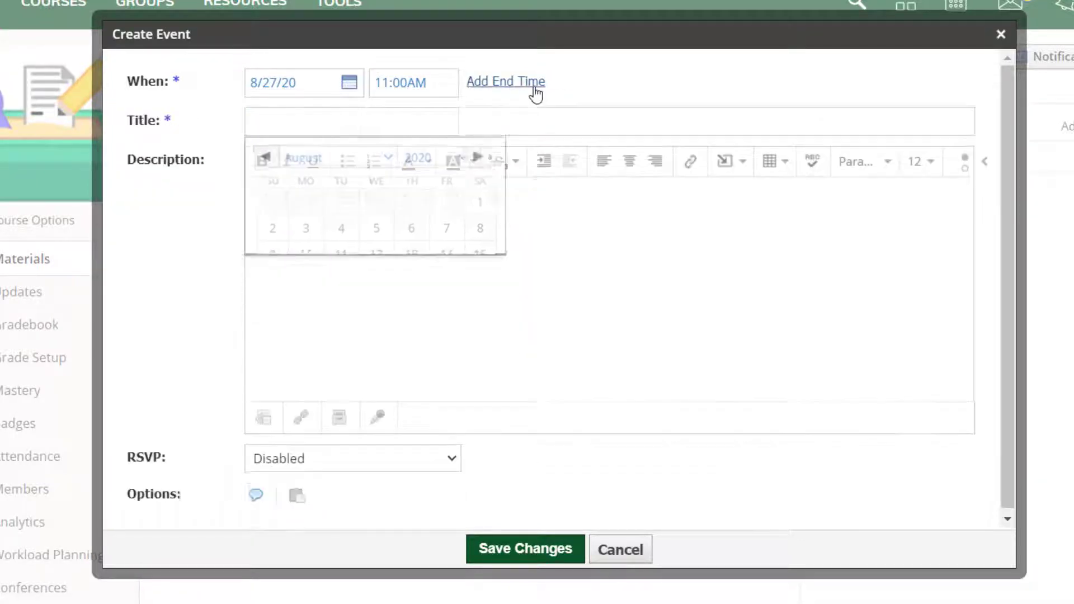
# - Title the event Math Zoom and begin adding a link to its description
pyautogui.click(298, 126)
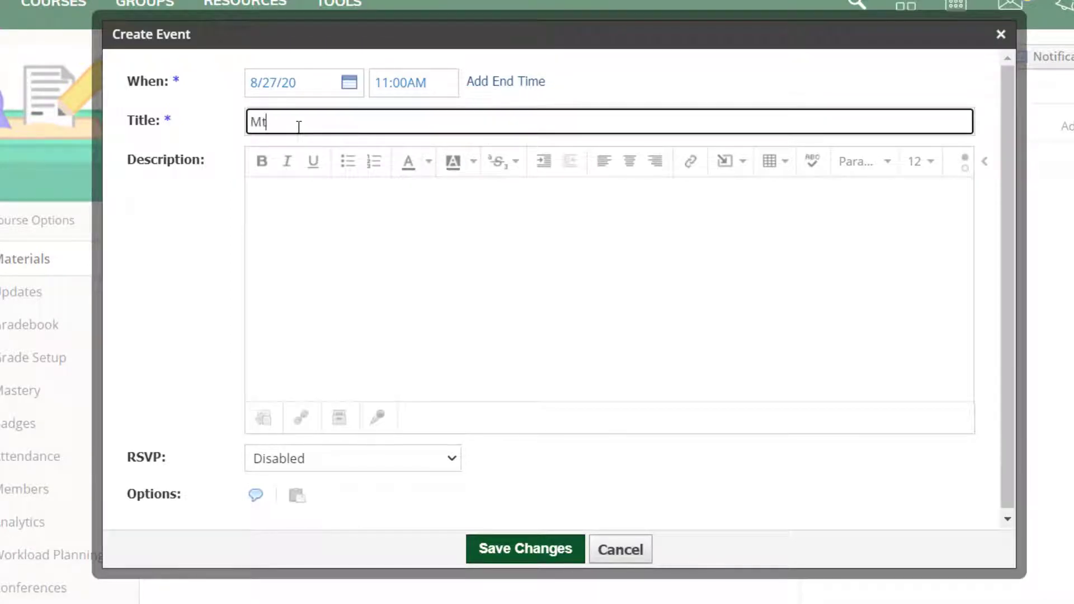
pyautogui.write('ath Zoom')
pyautogui.click(361, 277)
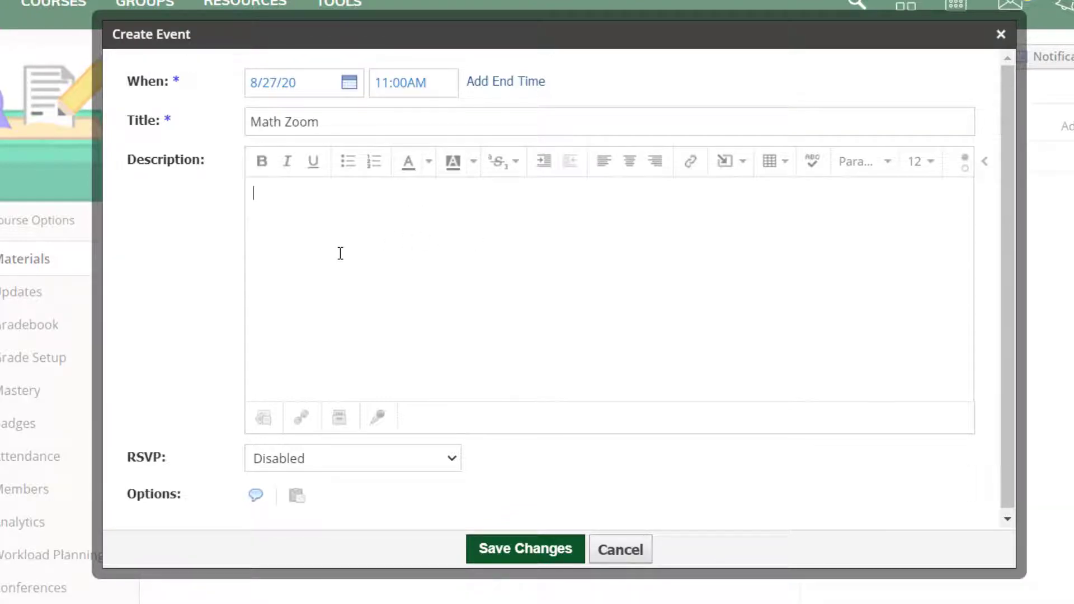
pyautogui.click(739, 165)
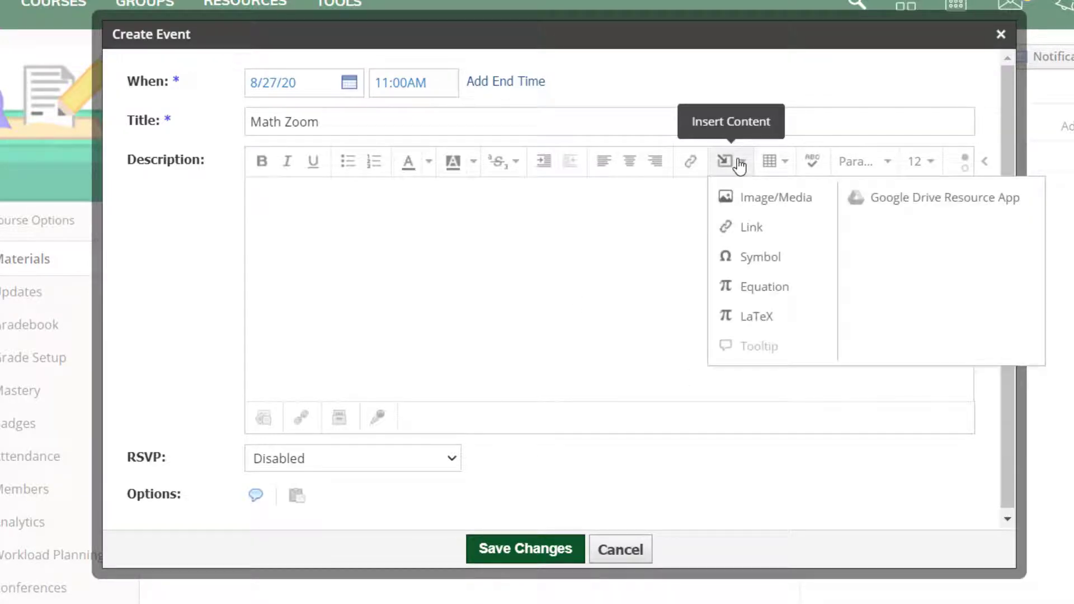
pyautogui.click(742, 229)
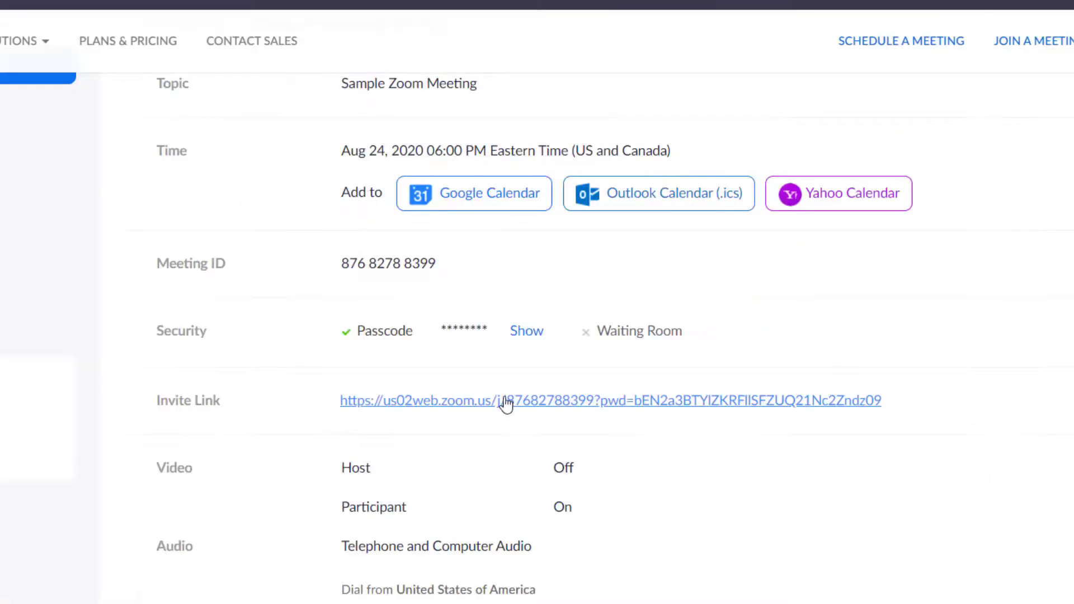
# - Insert the Zoom invite URL as 'Math Zoom Link' and save the event
pyautogui.rightClick(508, 402)
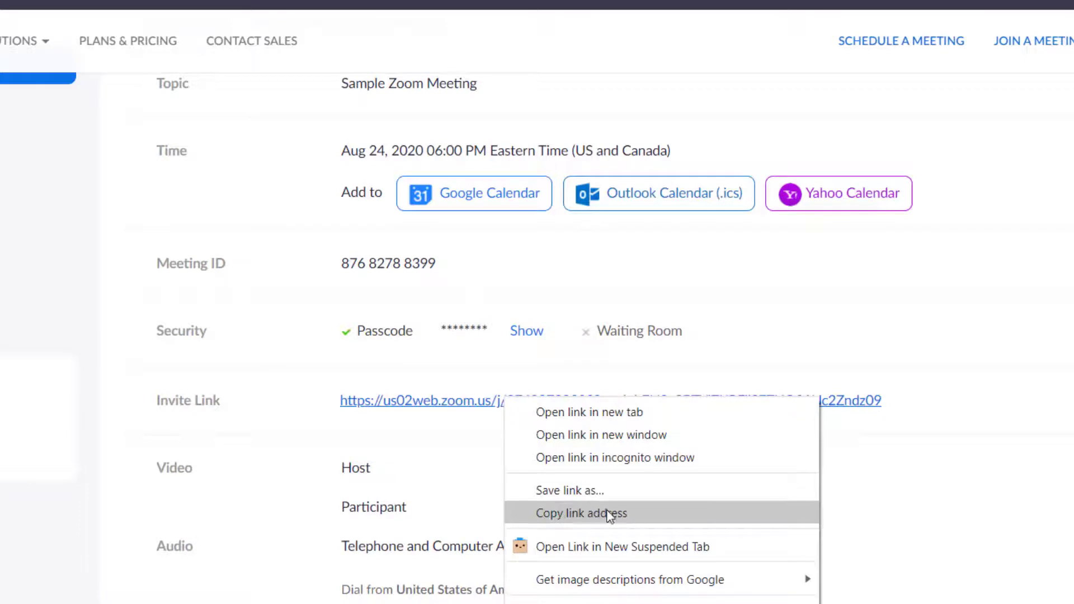
pyautogui.click(579, 515)
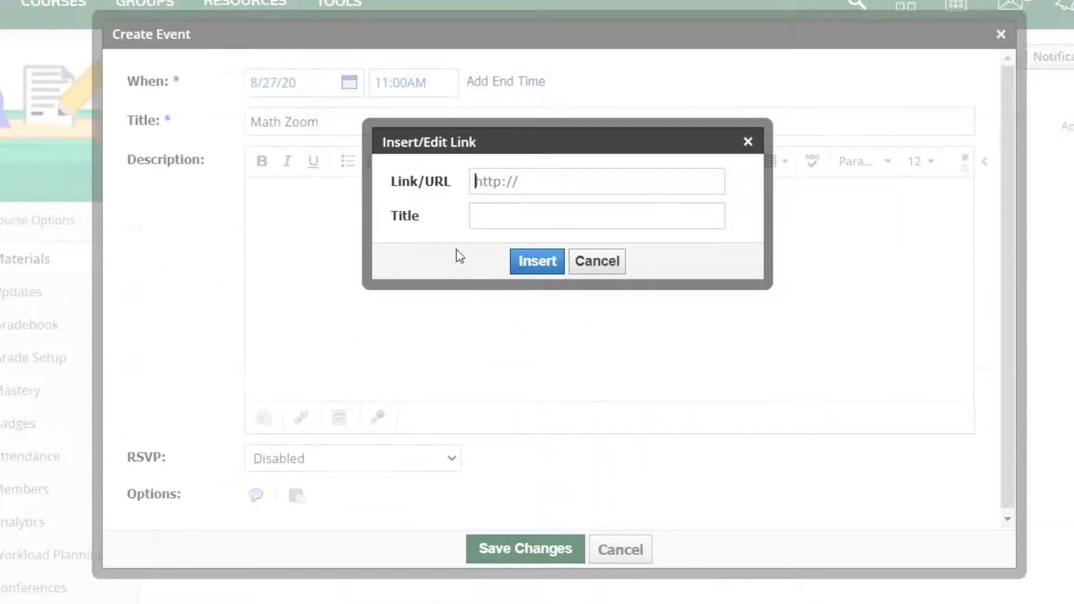
pyautogui.rightClick(490, 182)
pyautogui.click(565, 328)
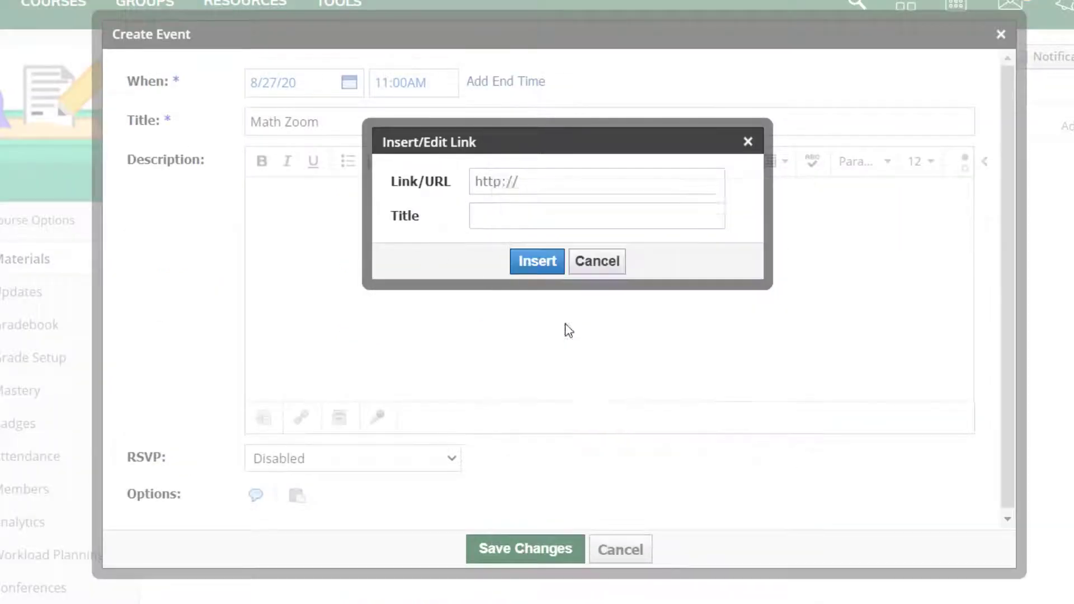
pyautogui.click(491, 214)
pyautogui.write('Math Z')
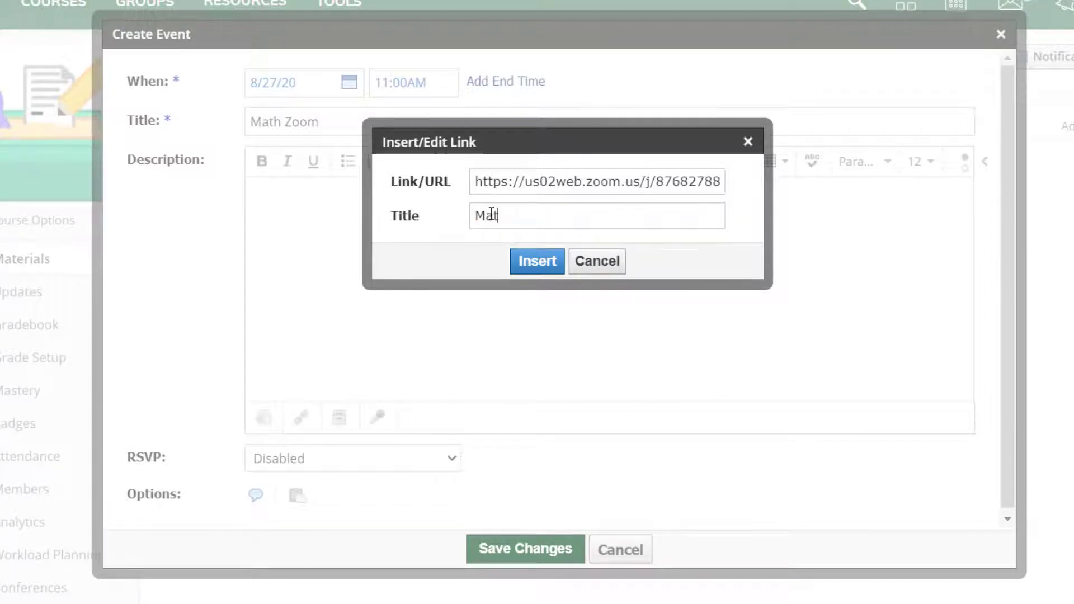
pyautogui.write('oom Link')
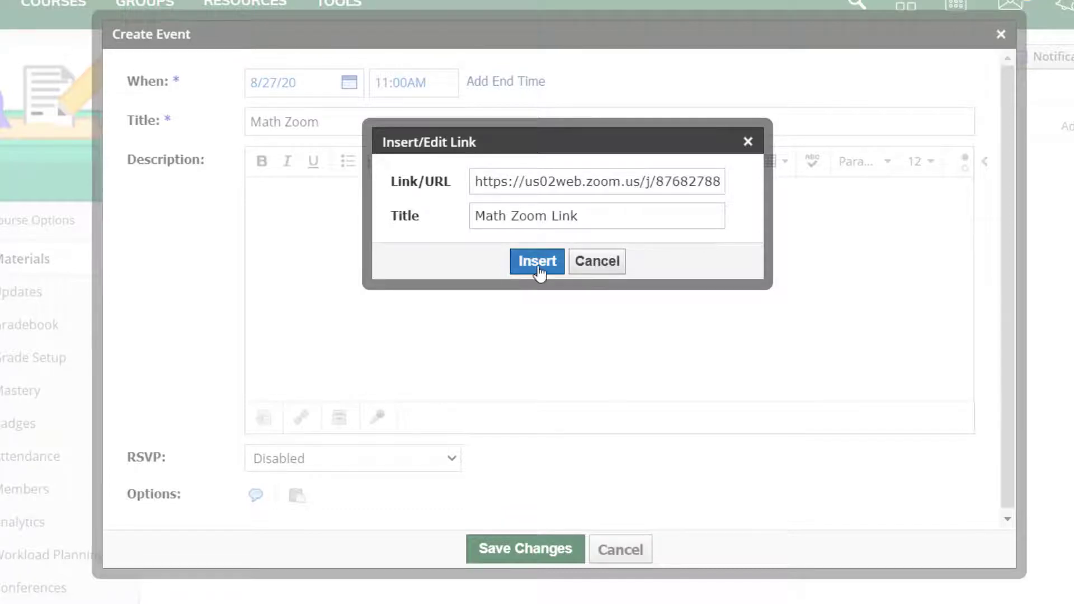
pyautogui.click(538, 268)
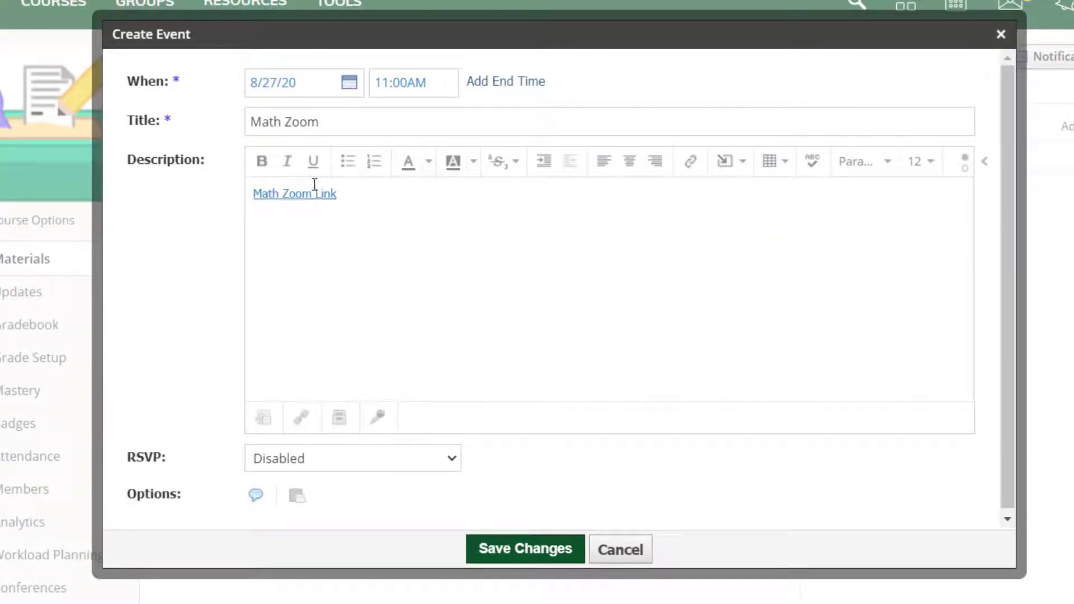
pyautogui.click(497, 547)
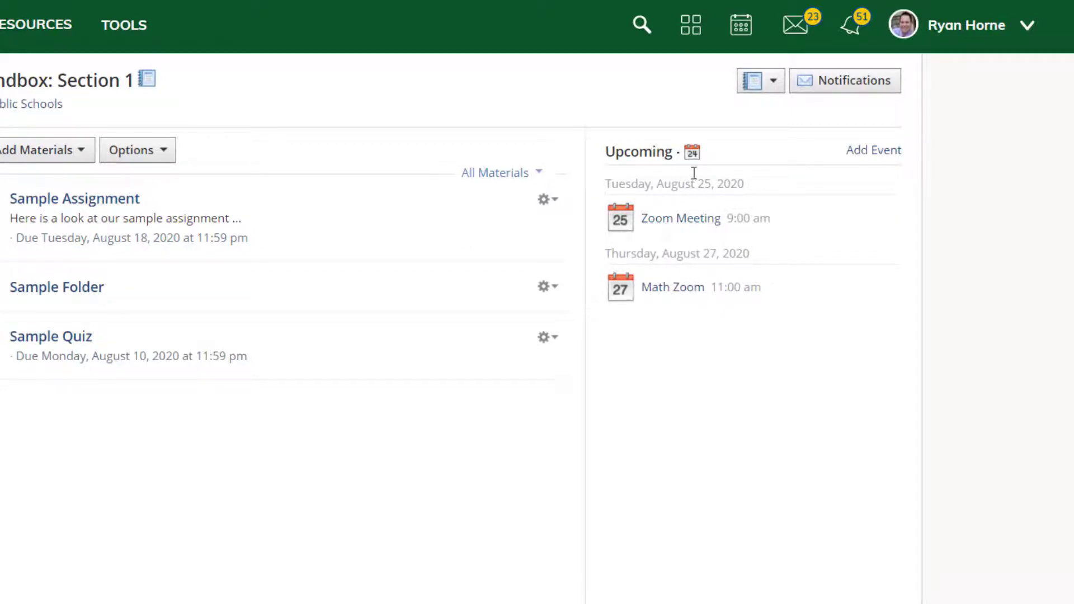
pyautogui.click(743, 29)
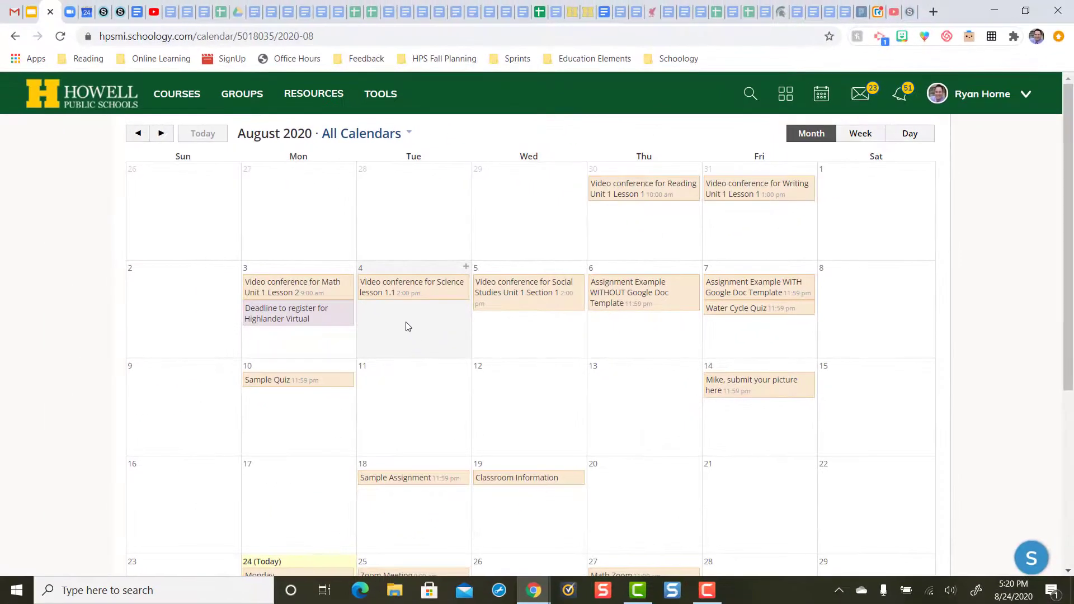
pyautogui.scroll(-3, 394, 331)
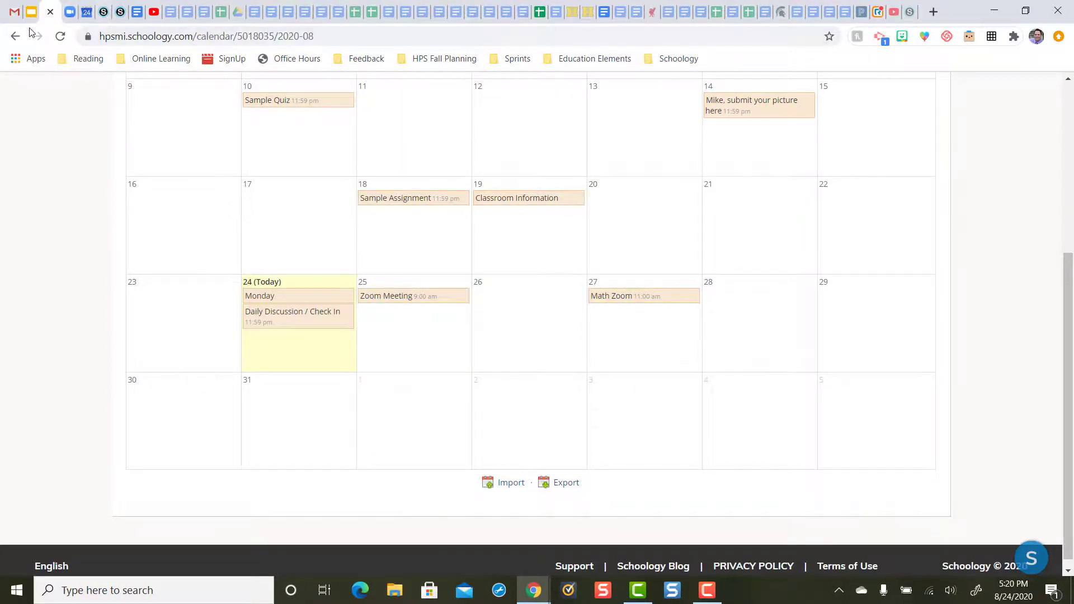
pyautogui.scroll(3, 149, 160)
pyautogui.click(15, 36)
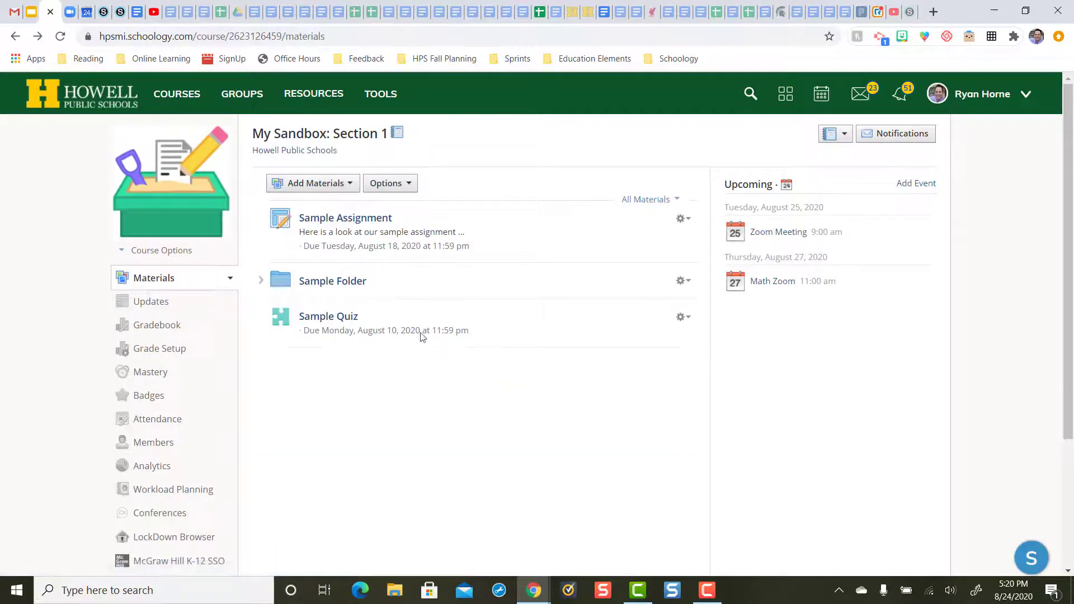
# - View the Sample Google Meet event's details in Google Calendar
pyautogui.click(87, 13)
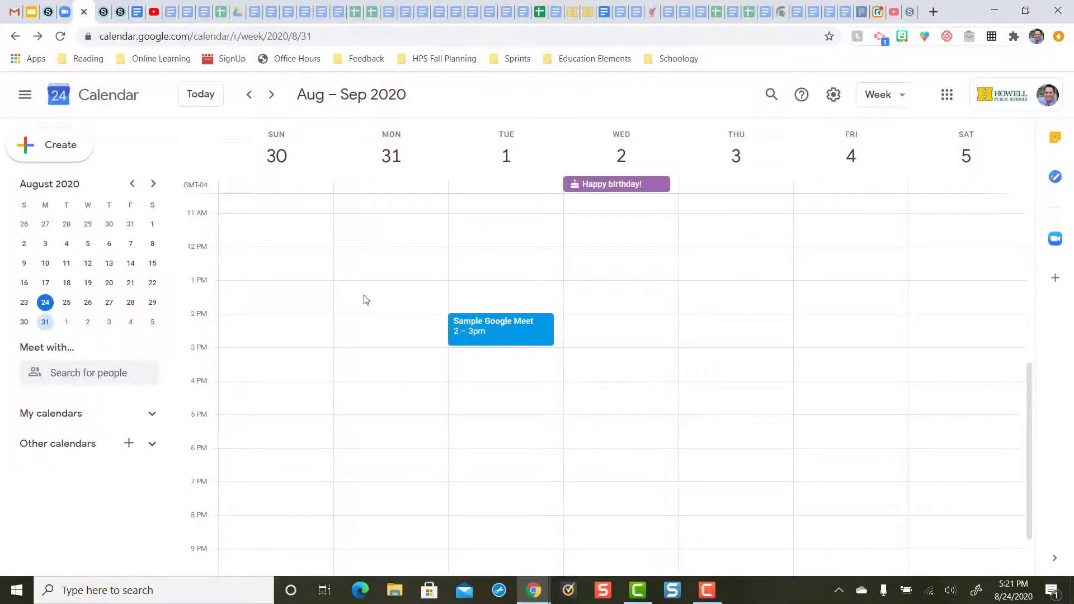
pyautogui.click(507, 332)
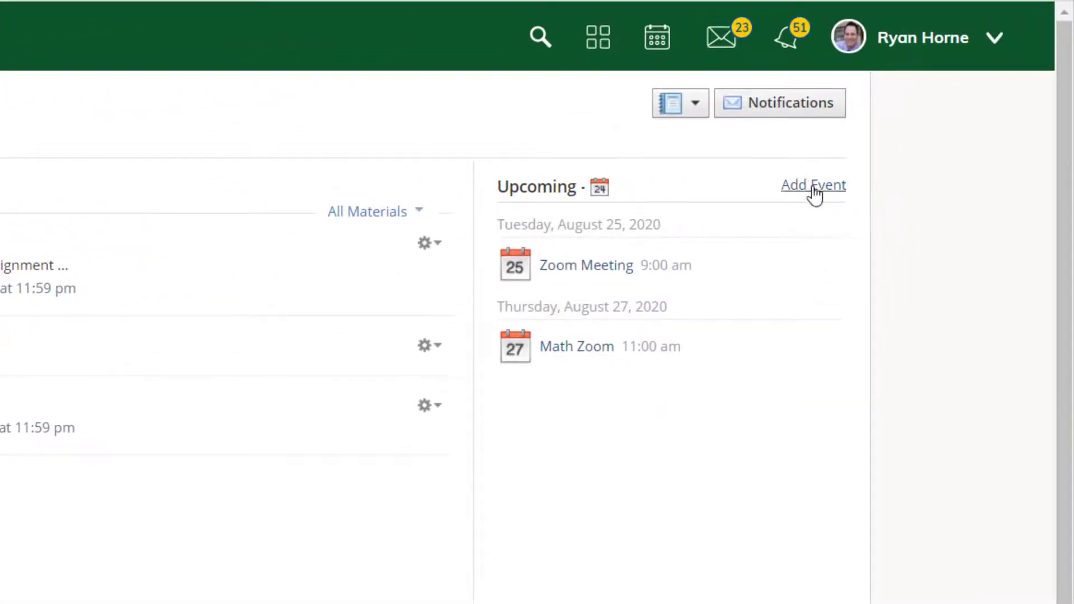
# - Create a new event dated August 26 titled Google Meet Link
pyautogui.click(814, 187)
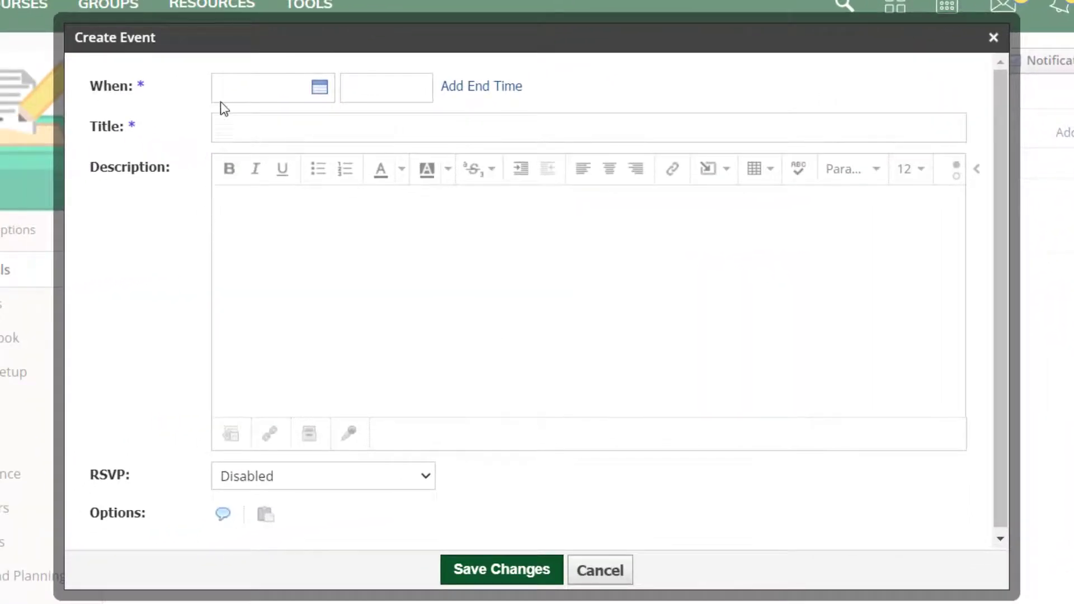
pyautogui.click(246, 95)
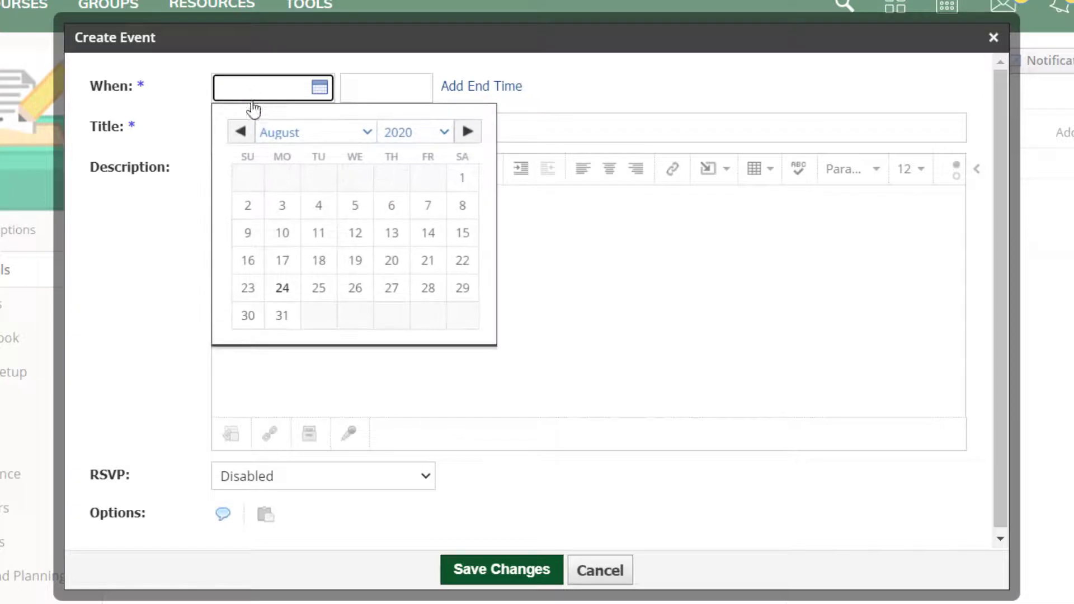
pyautogui.click(357, 290)
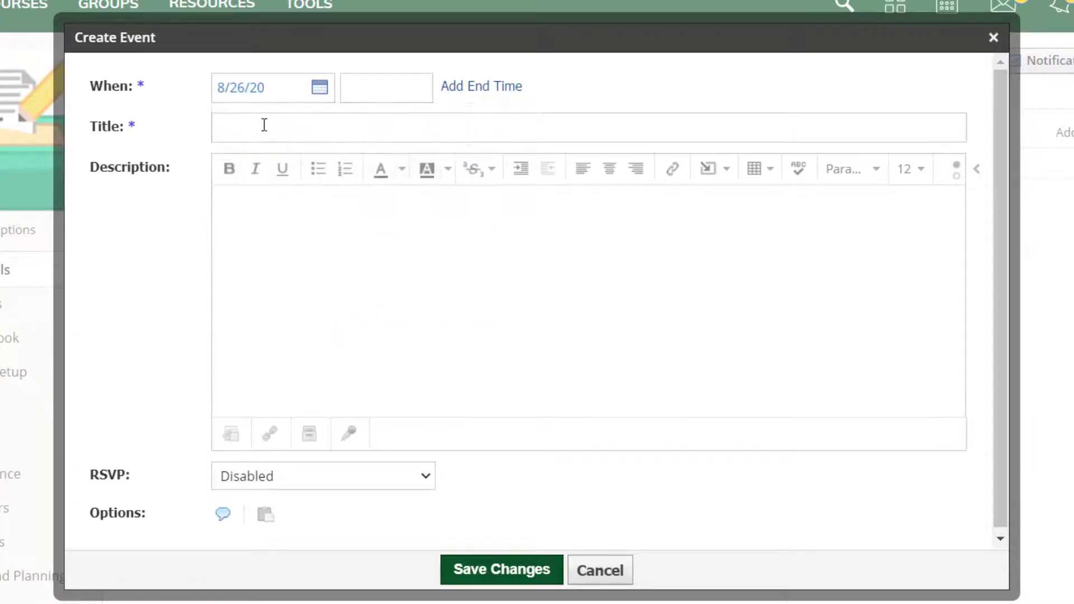
pyautogui.click(349, 129)
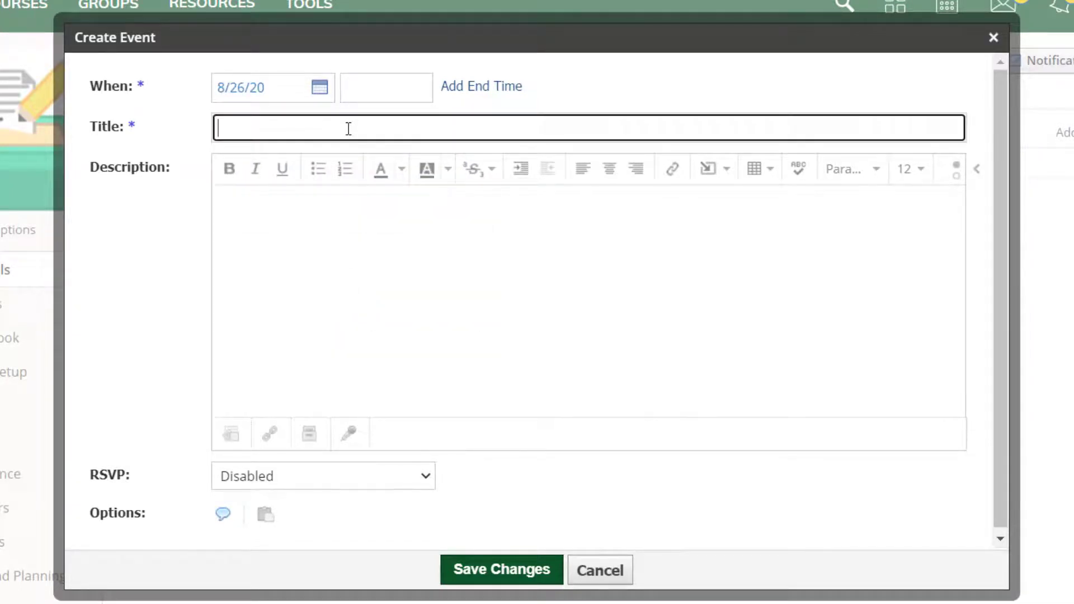
pyautogui.write('Google ')
pyautogui.write('Meet Link')
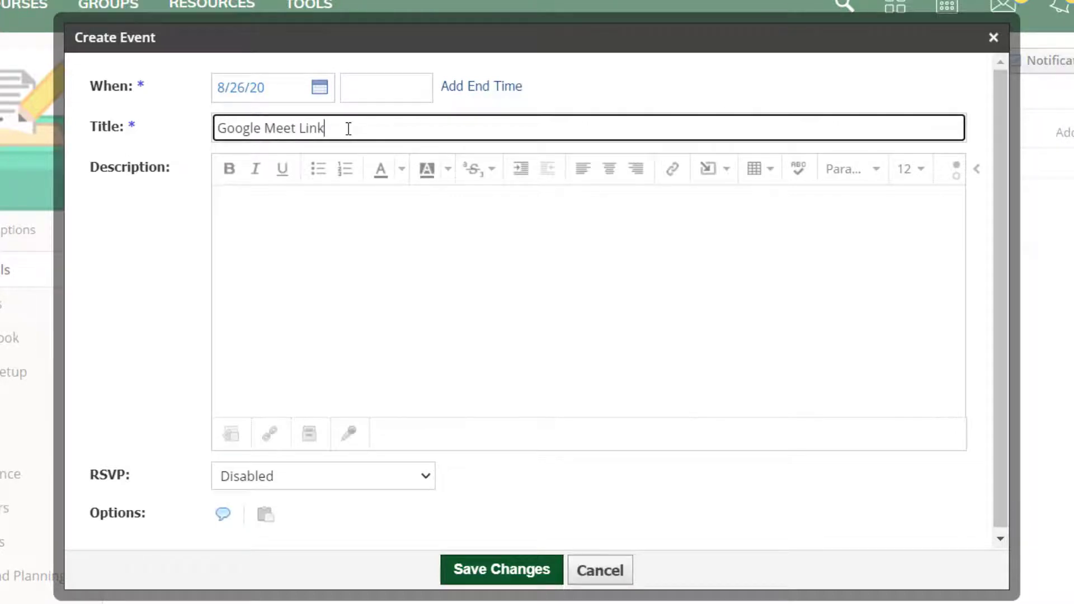
pyautogui.click(364, 289)
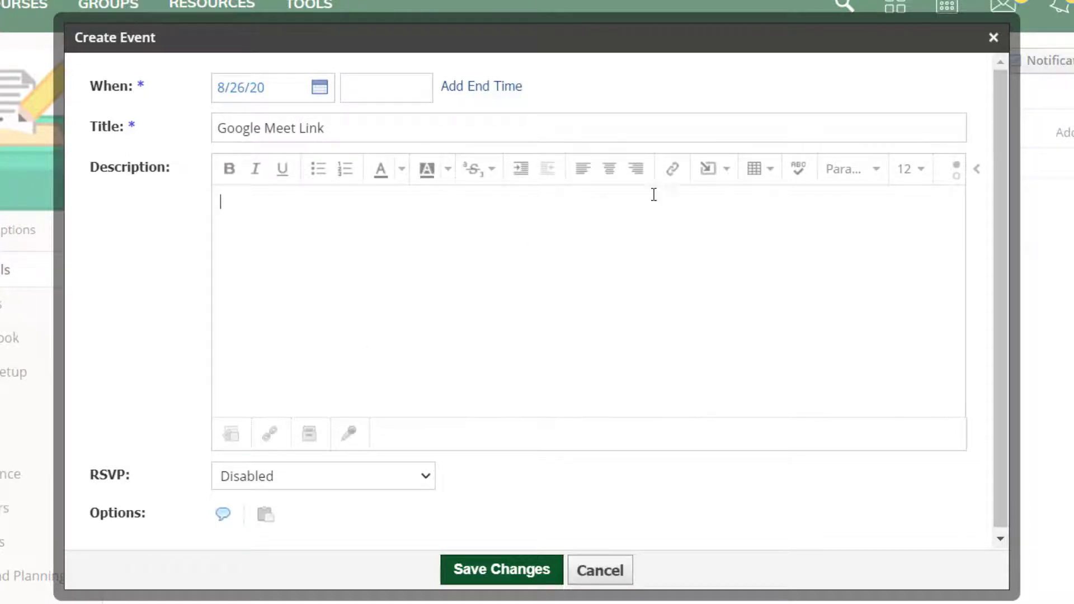
# - Insert the pasted Meet URL as a 'Google Meet Link' hyperlink in the description
pyautogui.click(718, 181)
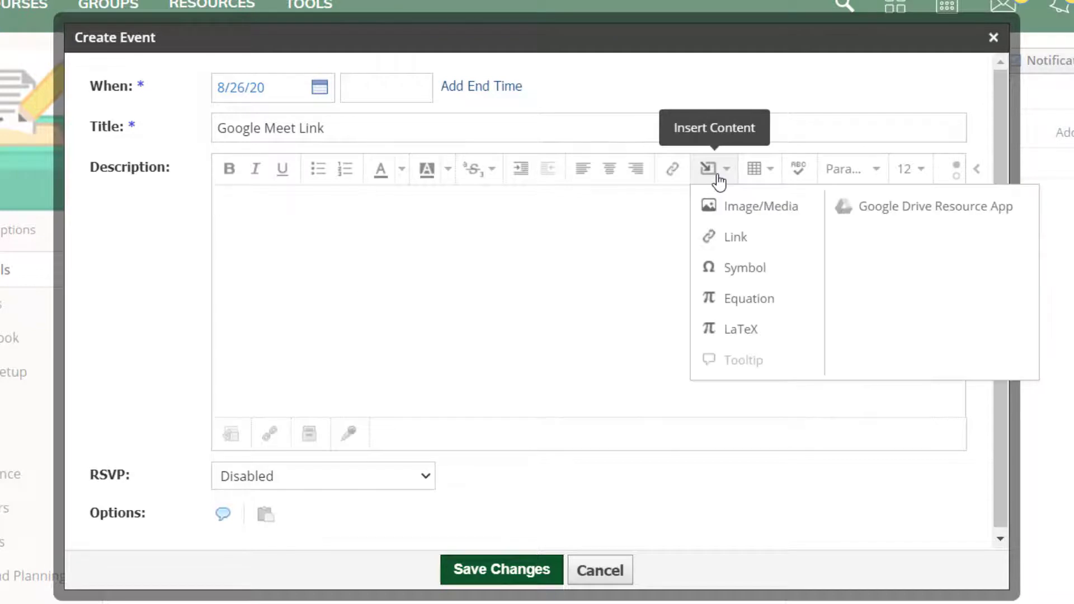
pyautogui.click(726, 236)
pyautogui.hotkey('ctrl', 'v')
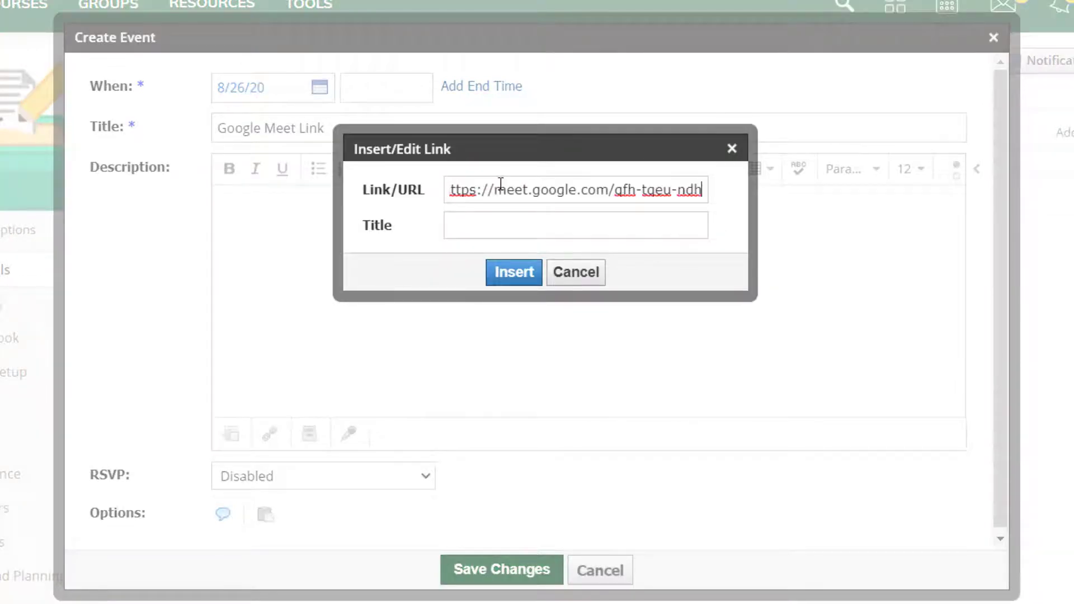
pyautogui.click(547, 222)
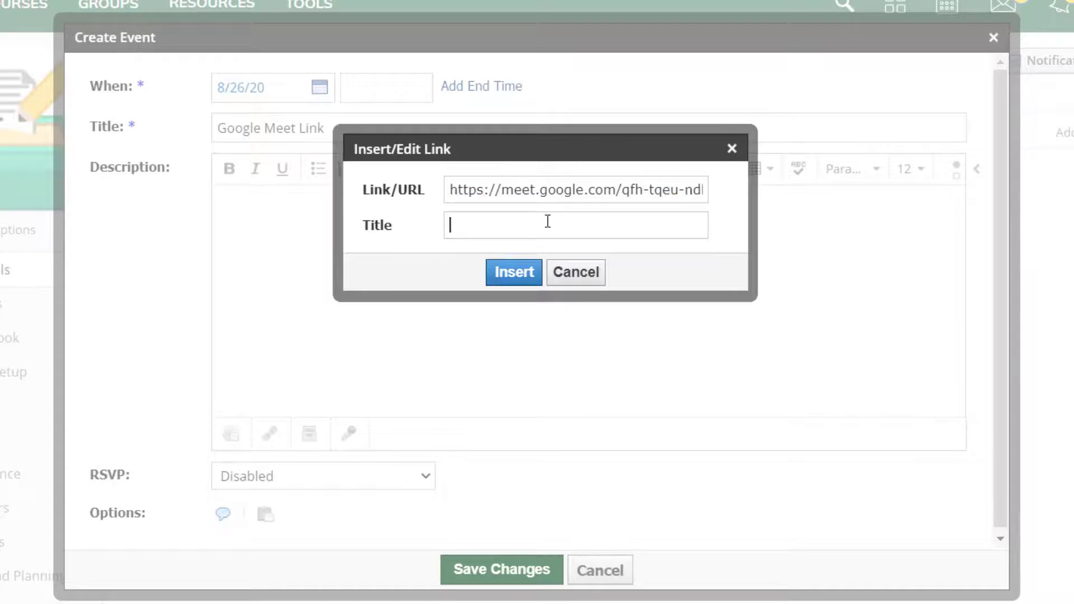
pyautogui.write('Google Meet')
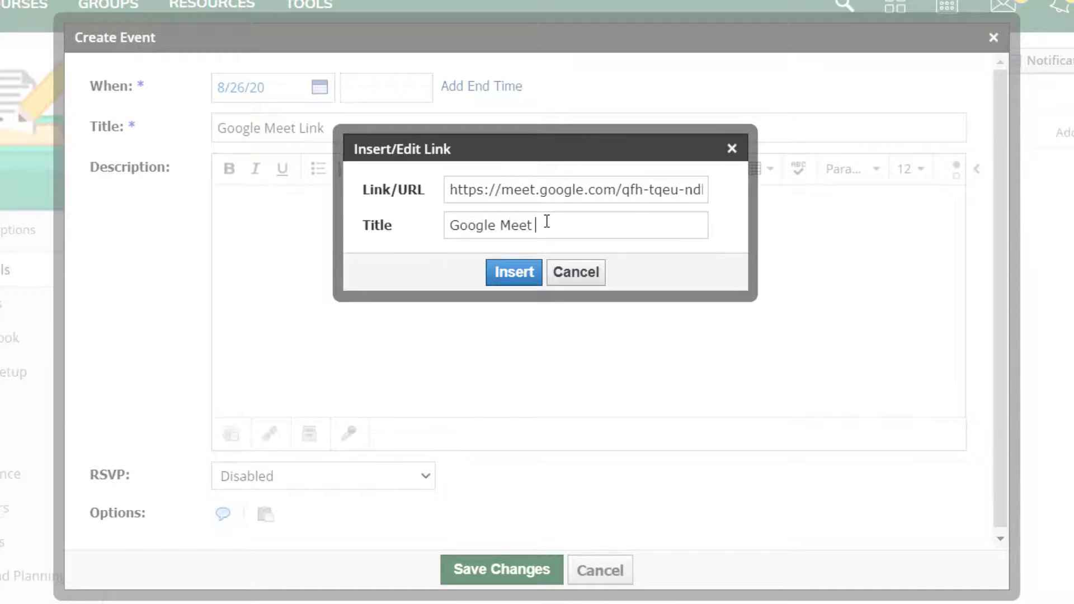
pyautogui.write('Link')
pyautogui.click(522, 274)
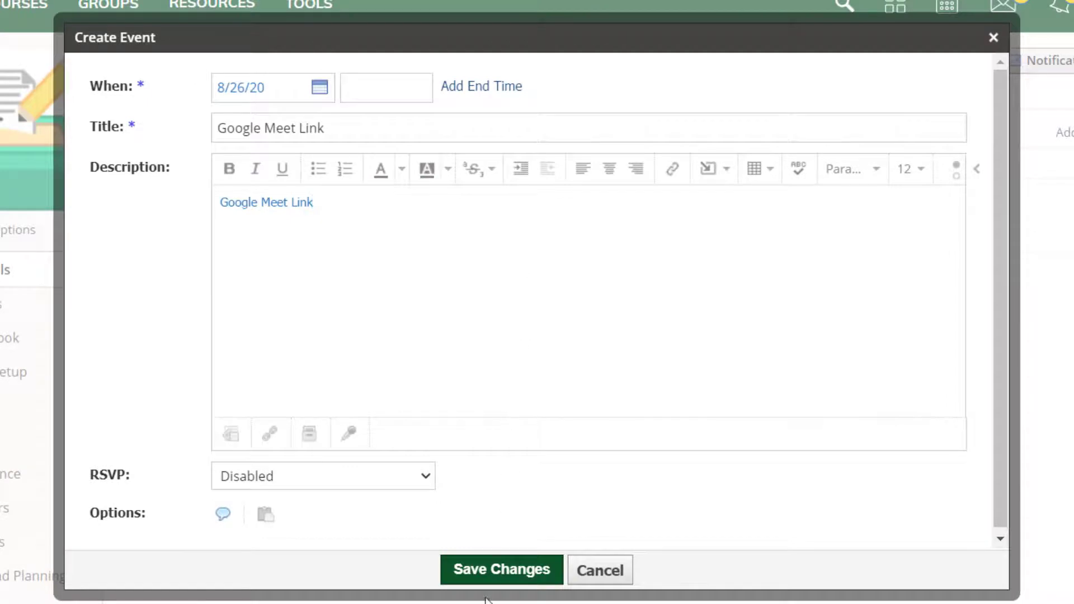
# - Review Copy to Courses, then save the Google Meet Link event
pyautogui.click(266, 516)
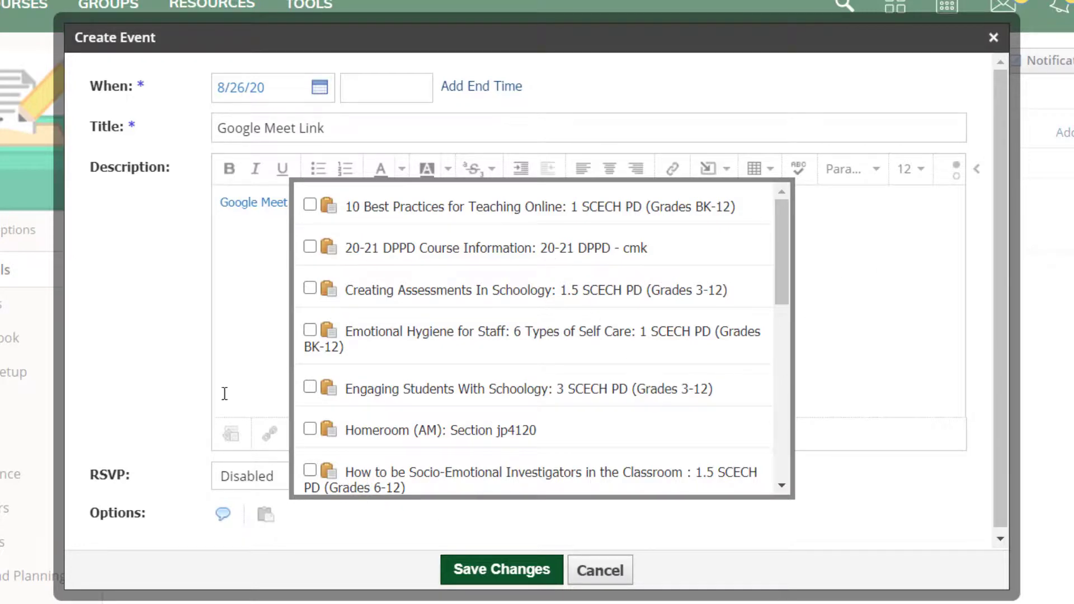
pyautogui.click(457, 570)
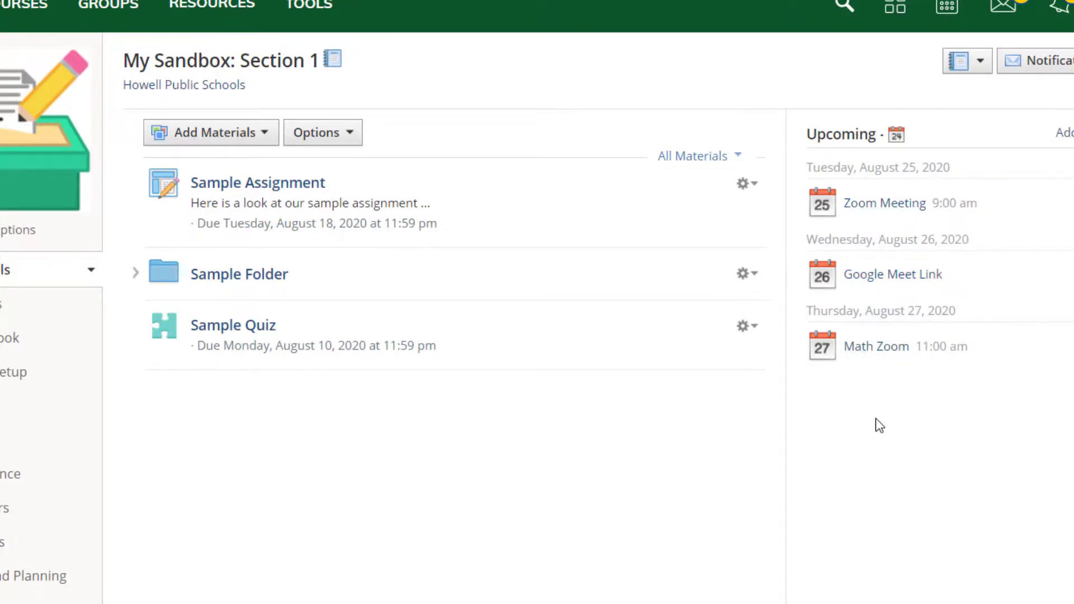
pyautogui.click(270, 133)
pyautogui.click(265, 201)
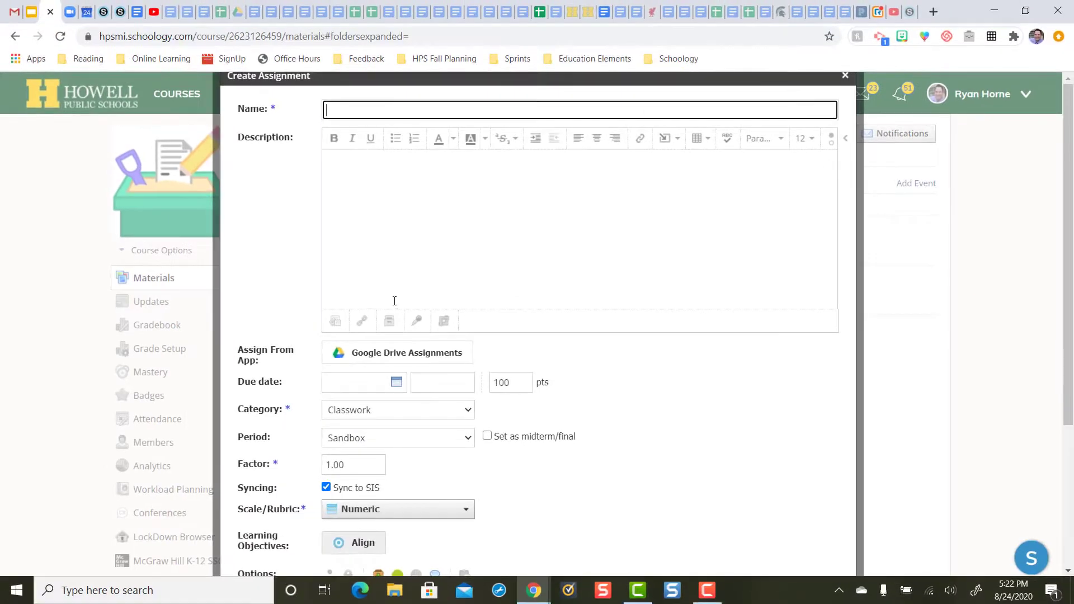
pyautogui.click(666, 137)
pyautogui.click(604, 202)
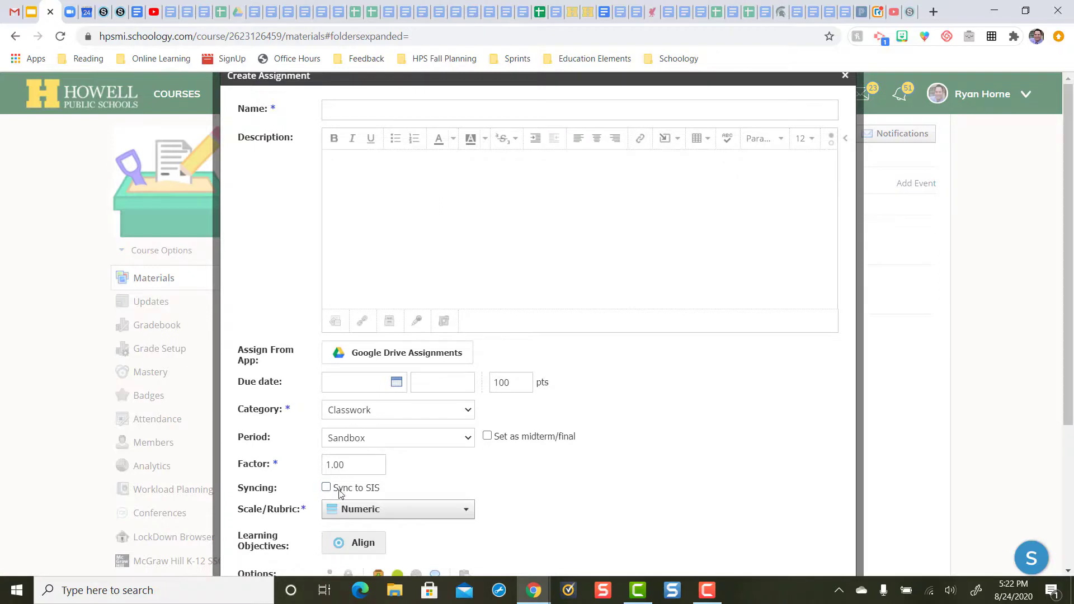
pyautogui.moveTo(529, 381); pyautogui.dragTo(492, 382)
pyautogui.write('0')
pyautogui.scroll(-2, 384, 408)
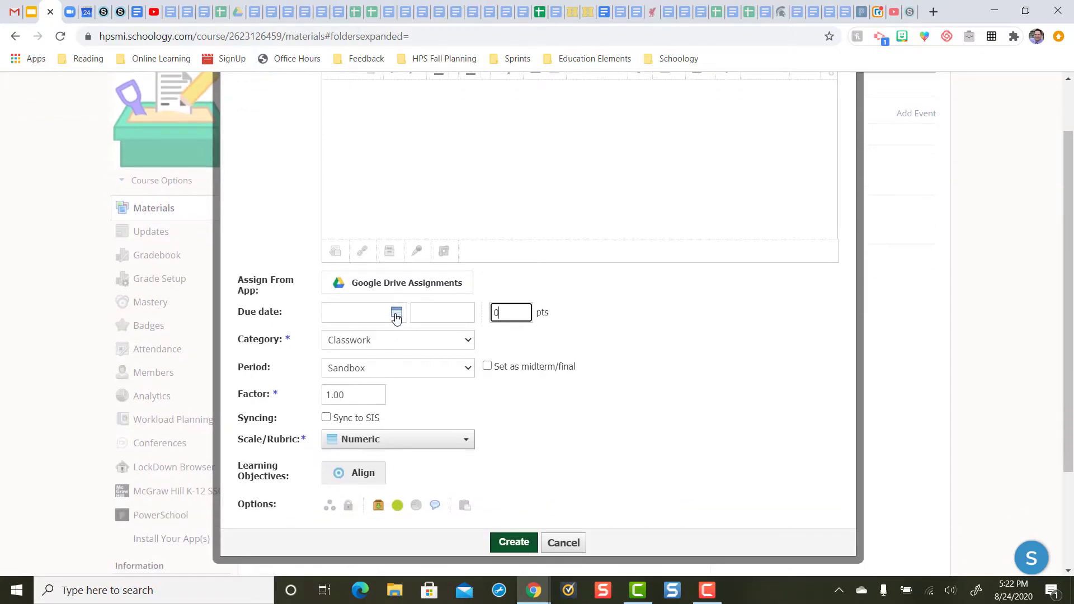
pyautogui.click(397, 313)
pyautogui.click(568, 546)
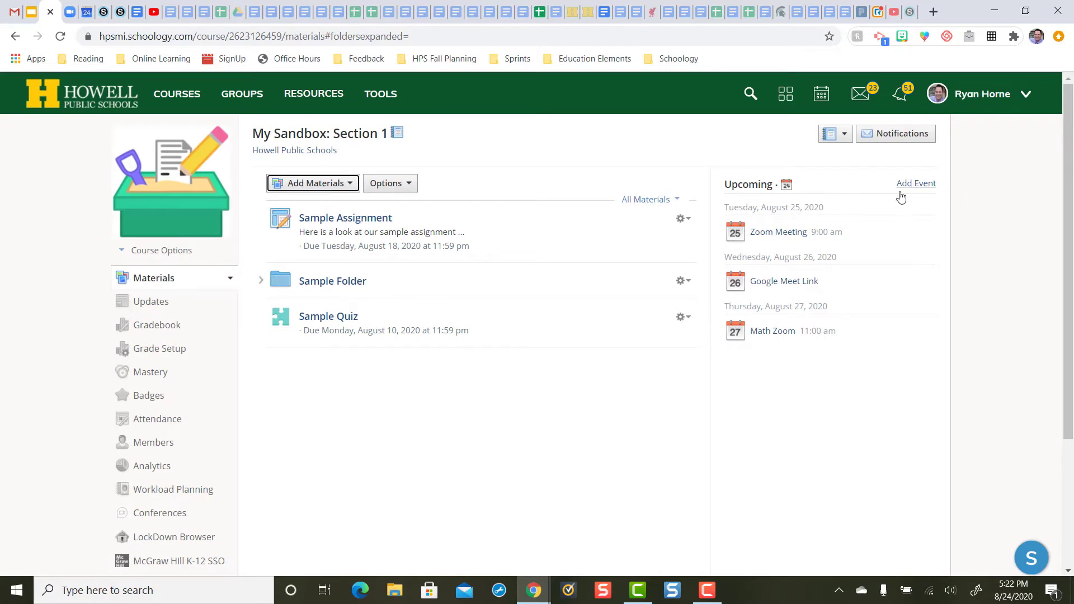